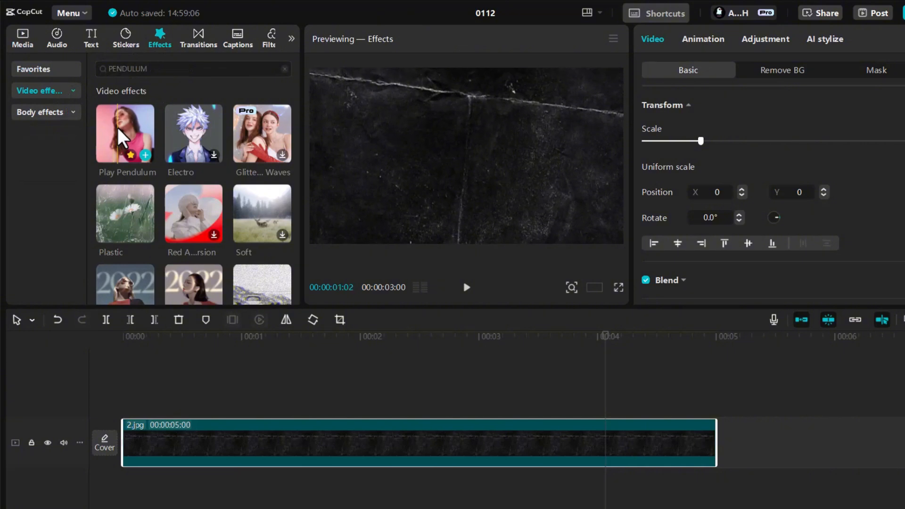
Step: Add the Play Pendulum video effect above the 2.jpg clip and extend it to cover the full five seconds
left_click_drag(113, 136, 122, 415)
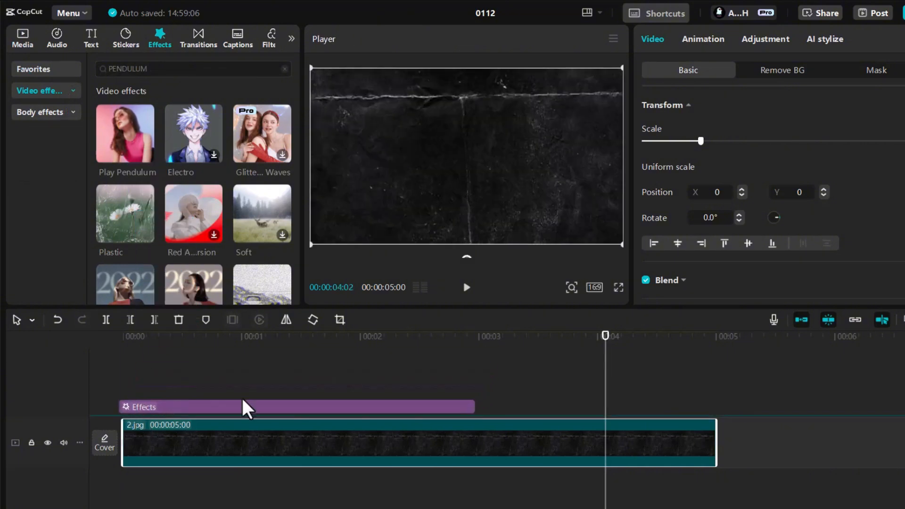
left_click(473, 406)
left_click_drag(475, 406, 716, 407)
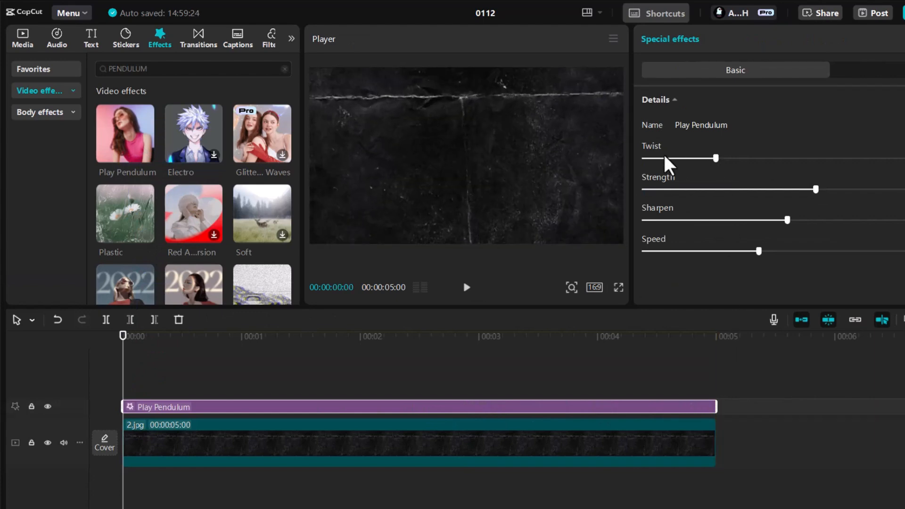
Step: Set the Play Pendulum effect to Twist 5, Strength 4, Sharpen 6 and Speed 7, and check the result in full screen
left_click_drag(665, 158, 660, 158)
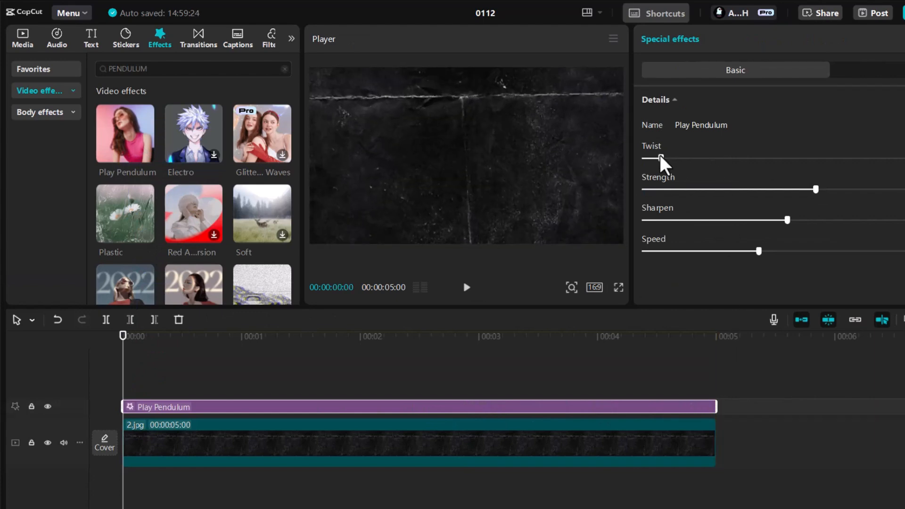
left_click(656, 189)
left_click(664, 220)
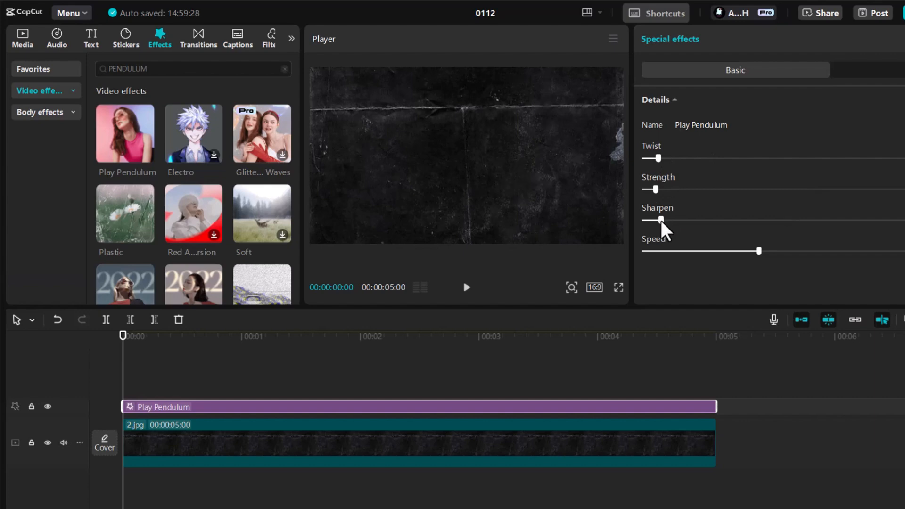
left_click(664, 252)
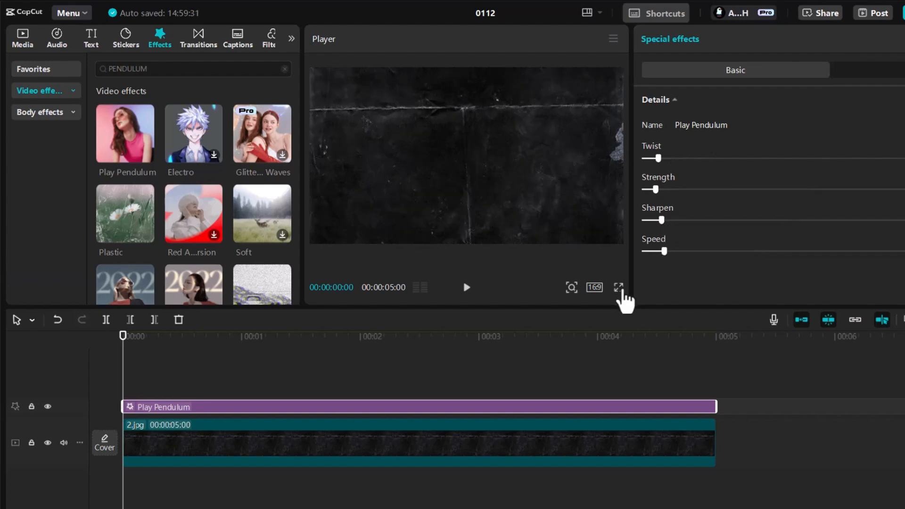
left_click(619, 287)
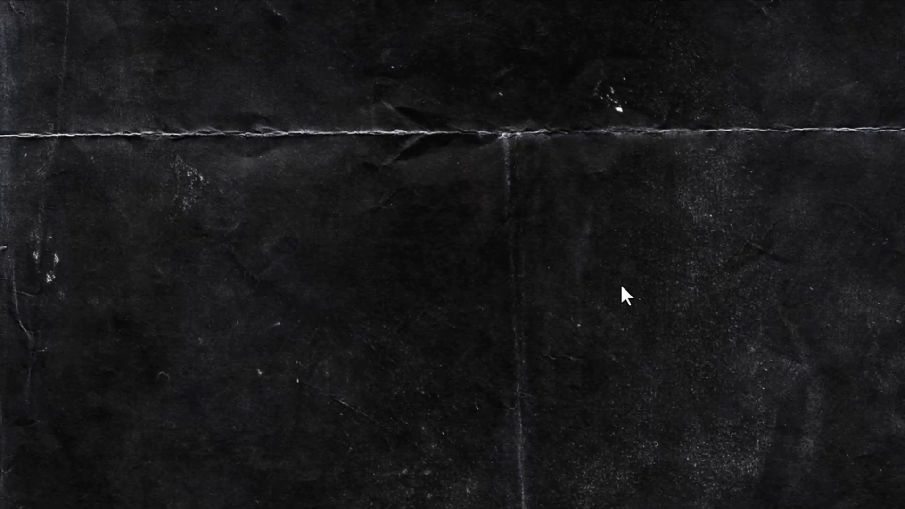
key("Escape")
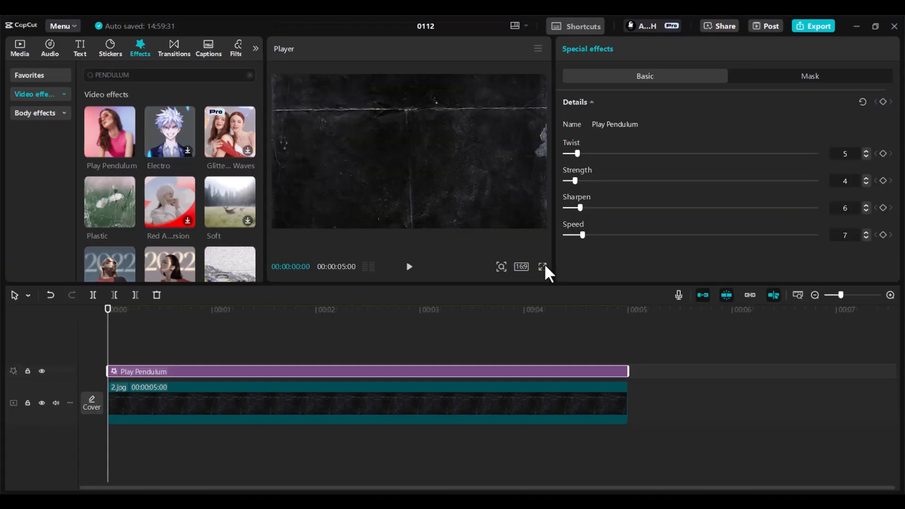
Step: Add a default text layer at the start of the timeline and extend it to match the five-second background clip
left_click(114, 328)
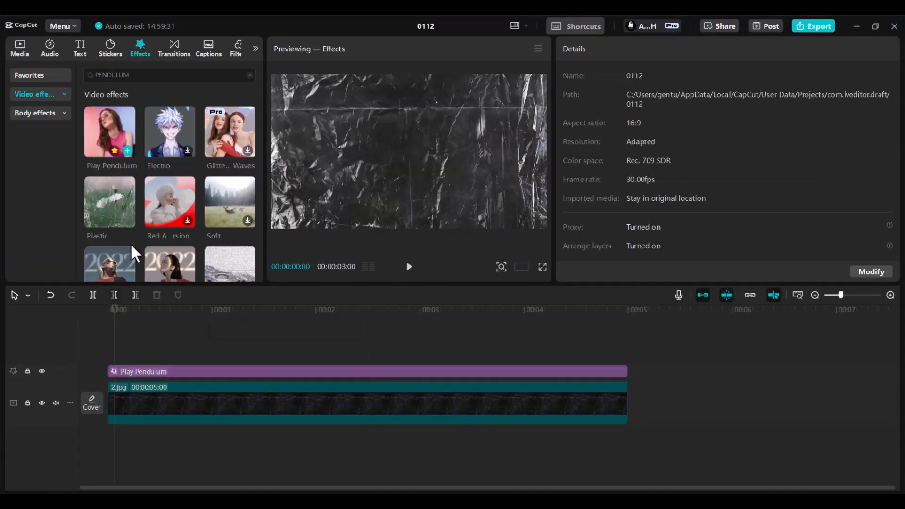
left_click_drag(115, 310, 89, 313)
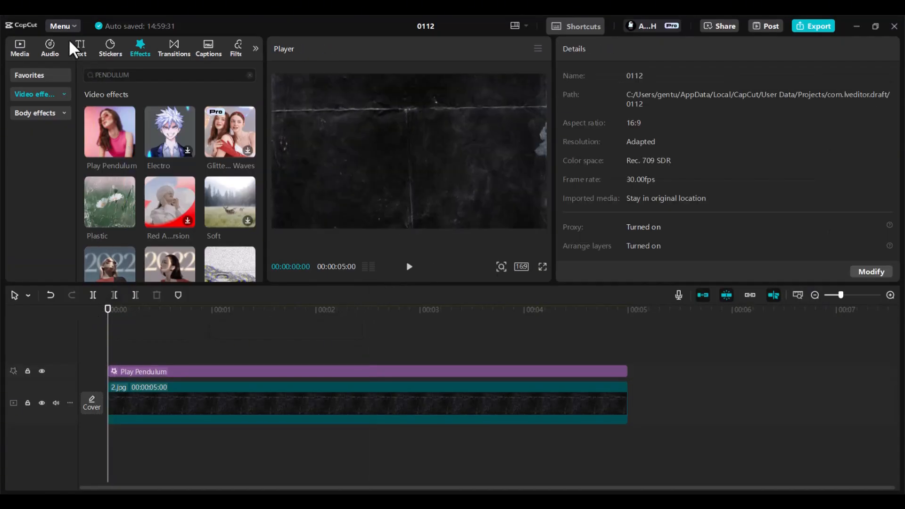
left_click(80, 47)
left_click_drag(113, 96, 109, 341)
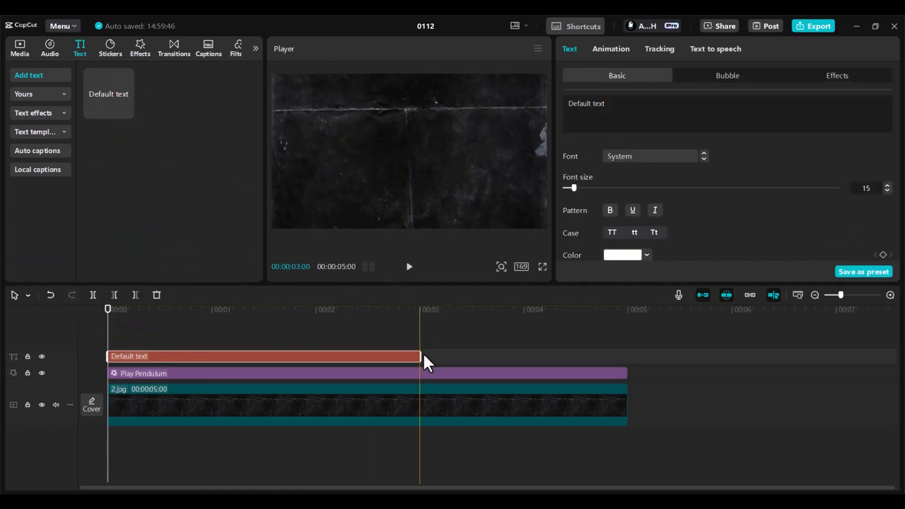
left_click_drag(423, 355, 621, 354)
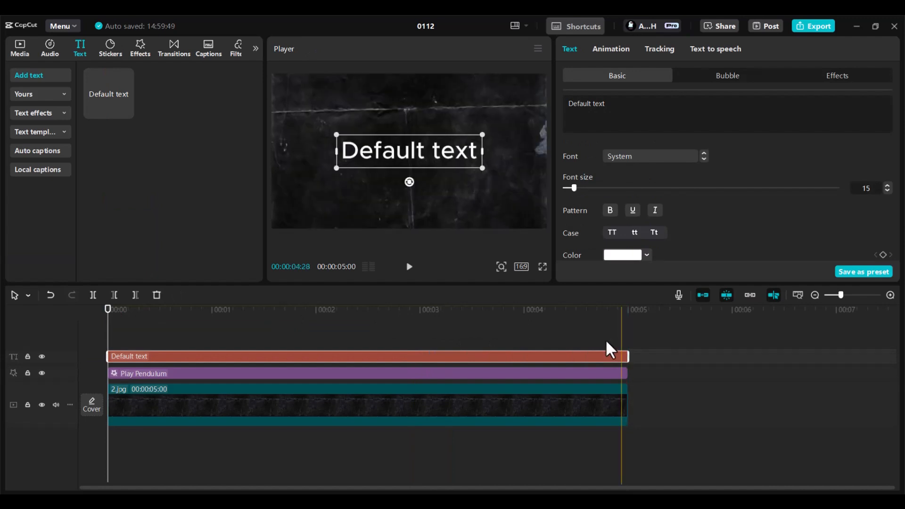
Step: Replace the default wording with "NEON LIGHT" and set its font to ZY Elixir
left_click(479, 317)
left_click_drag(606, 103, 559, 103)
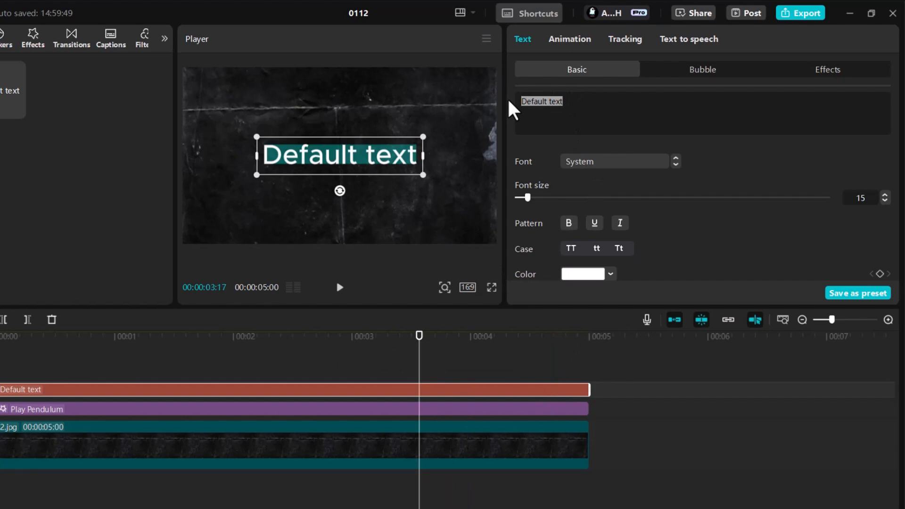
type("NEO")
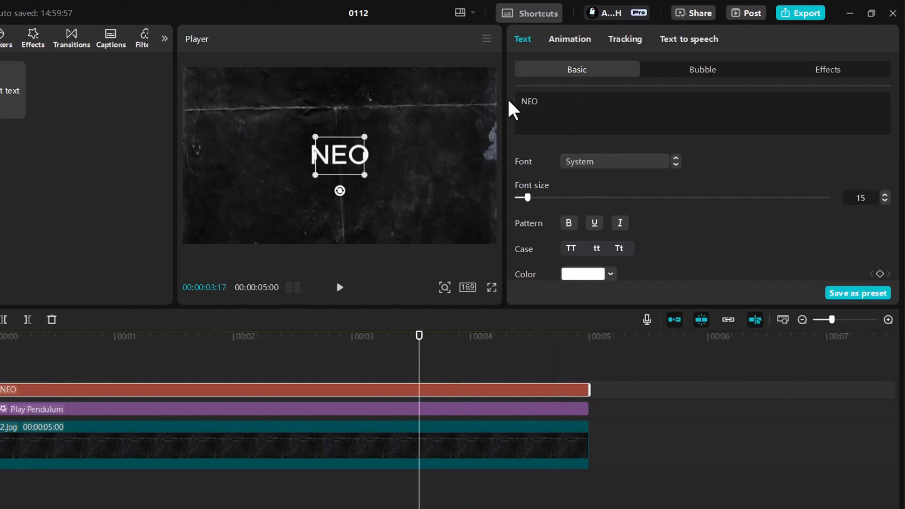
type("N LIGHT")
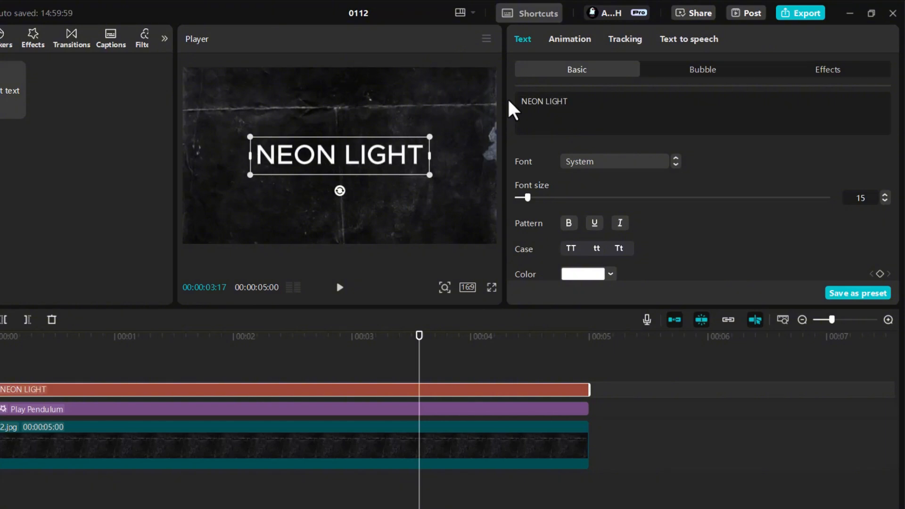
left_click(601, 162)
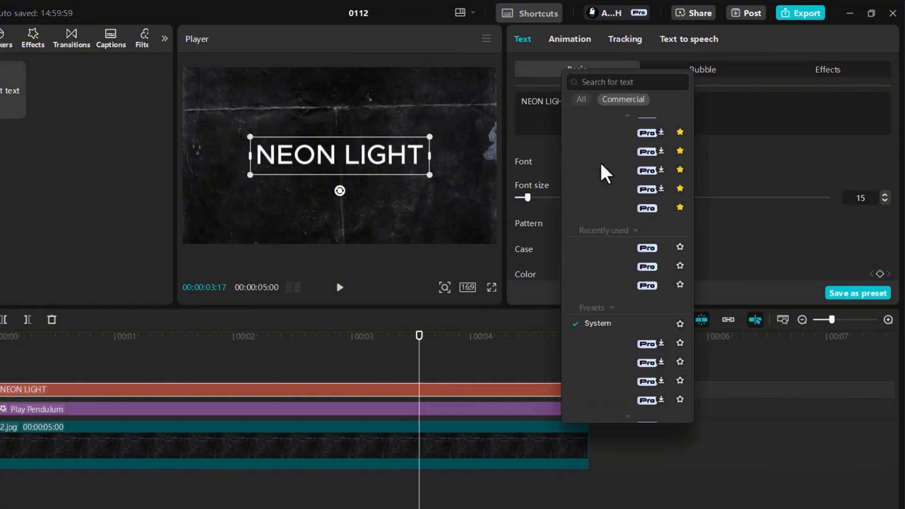
left_click(621, 249)
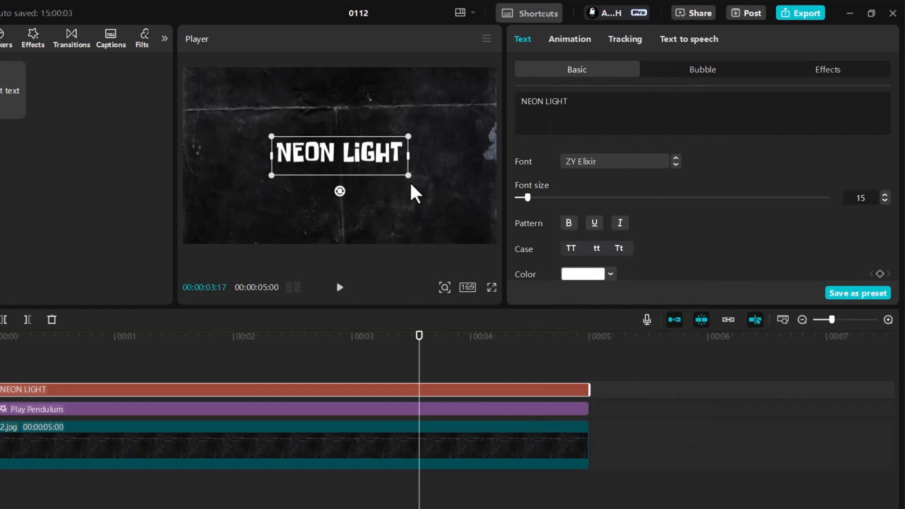
Step: Enlarge the NEON LIGHT text in the preview and apply the yellow glow preset style to it
left_click_drag(416, 181, 474, 201)
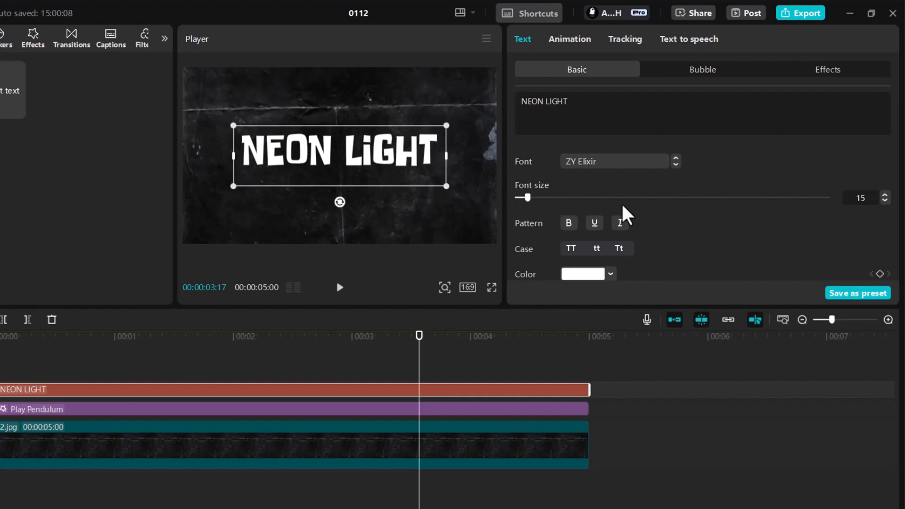
scroll(681, 216, "down", 5)
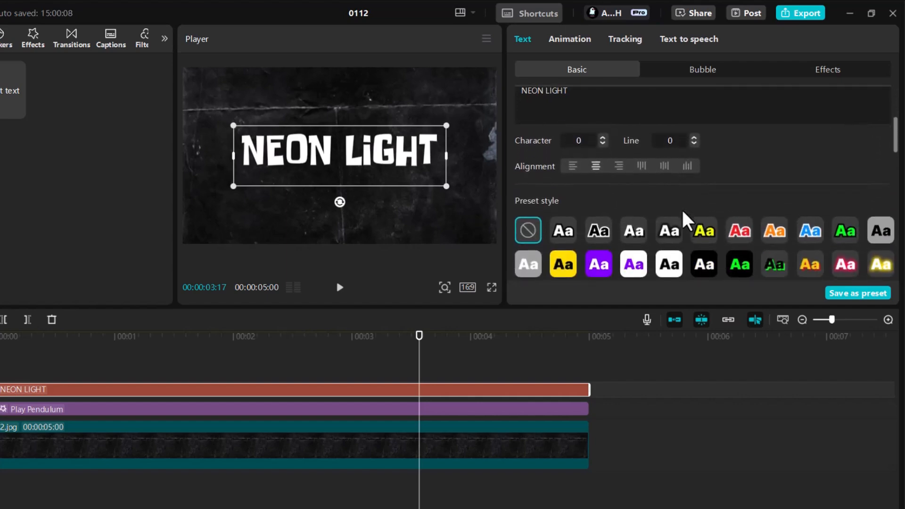
scroll(697, 221, "down", 2)
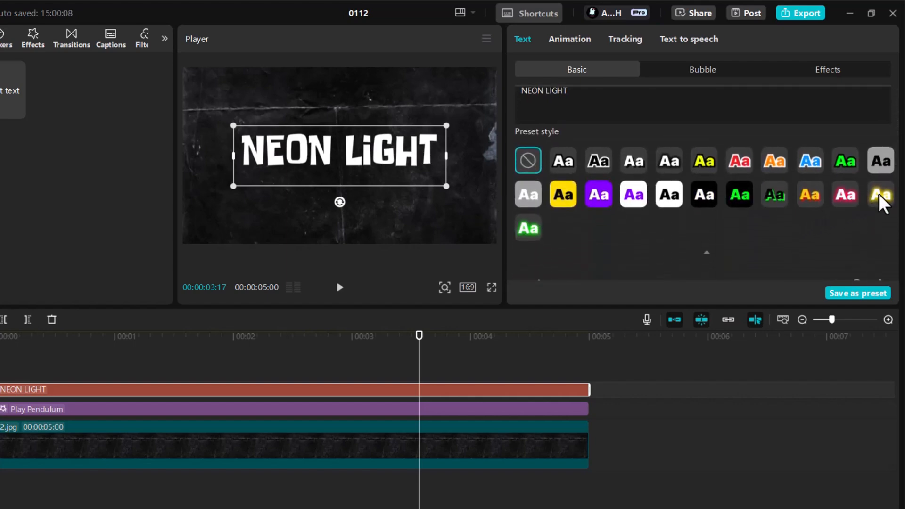
left_click(880, 196)
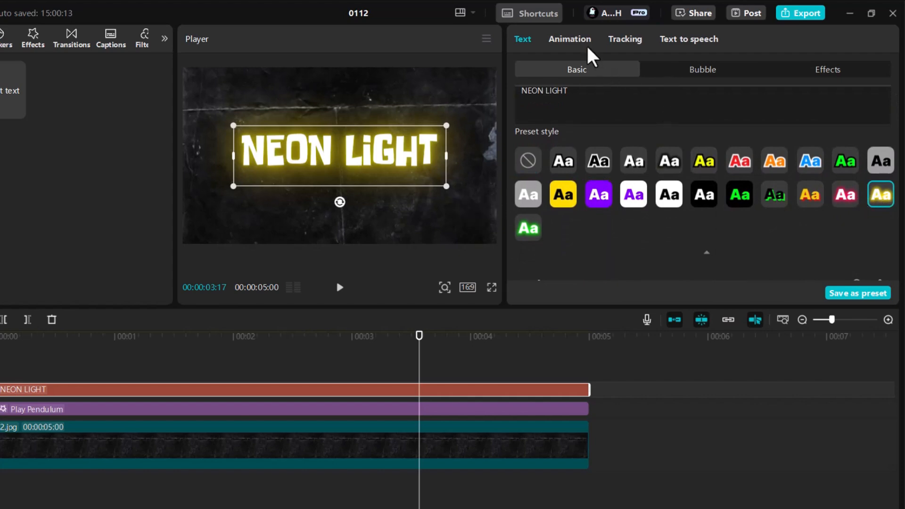
Step: Apply the Jiggly loop animation to the NEON LIGHT text with a speed of 1.0s and preview it
left_click(573, 42)
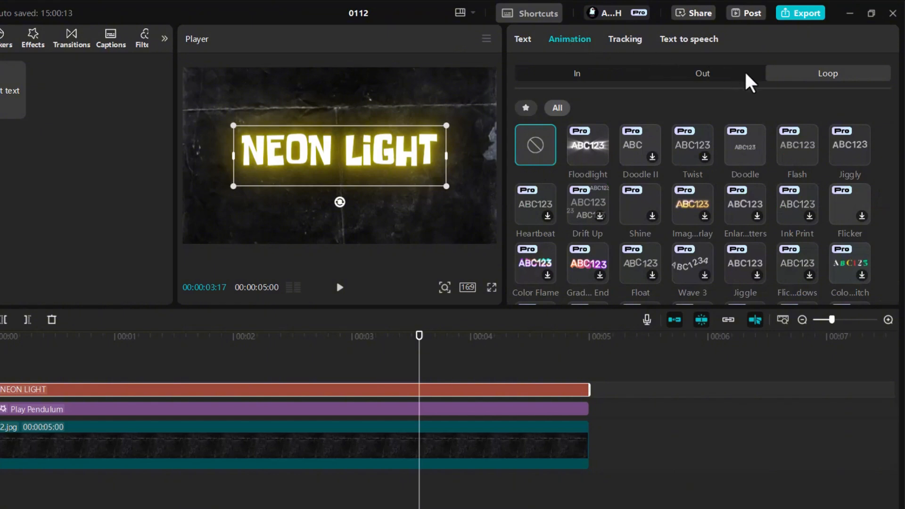
left_click(846, 152)
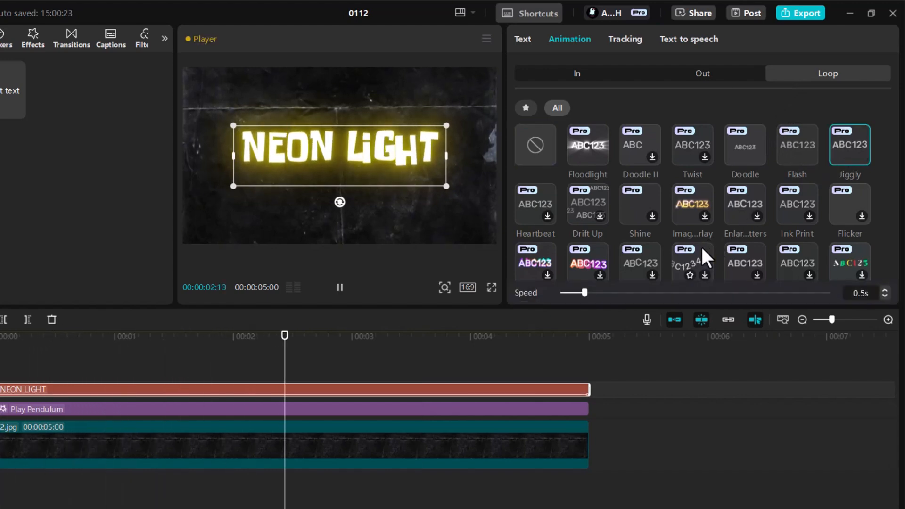
key("space")
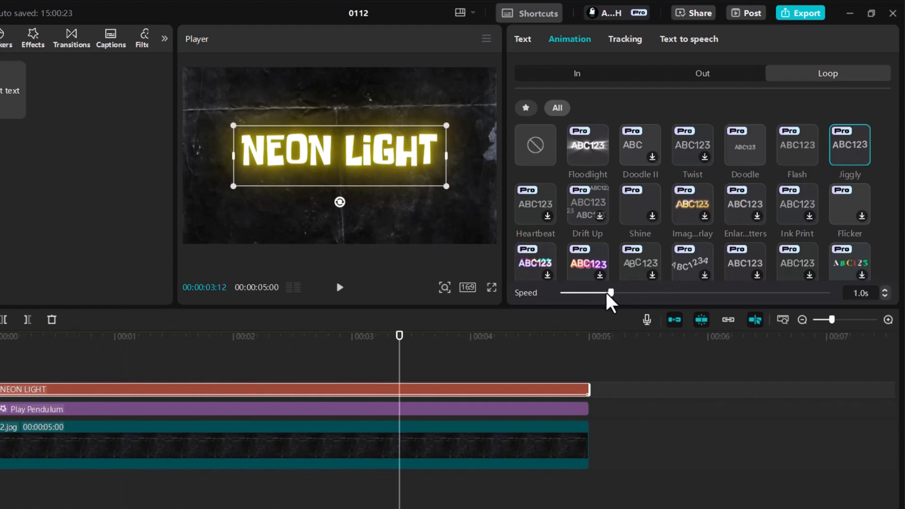
key("space")
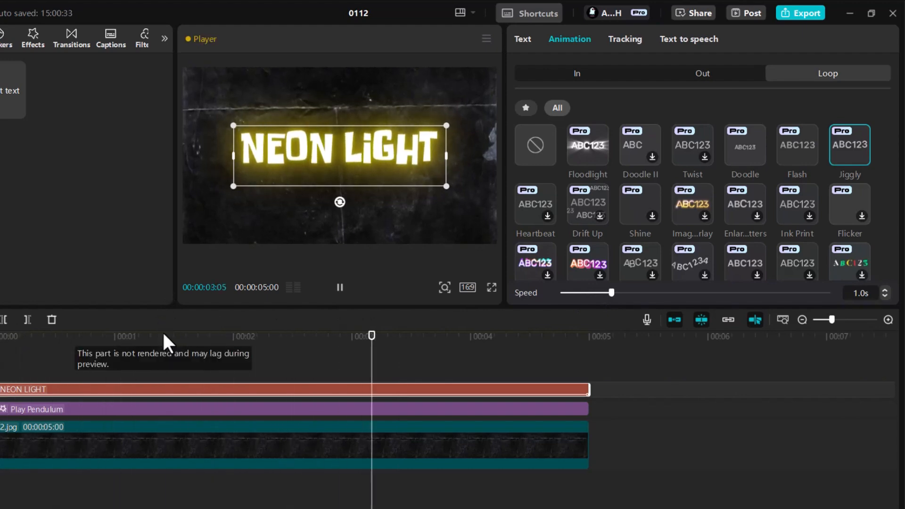
key("space")
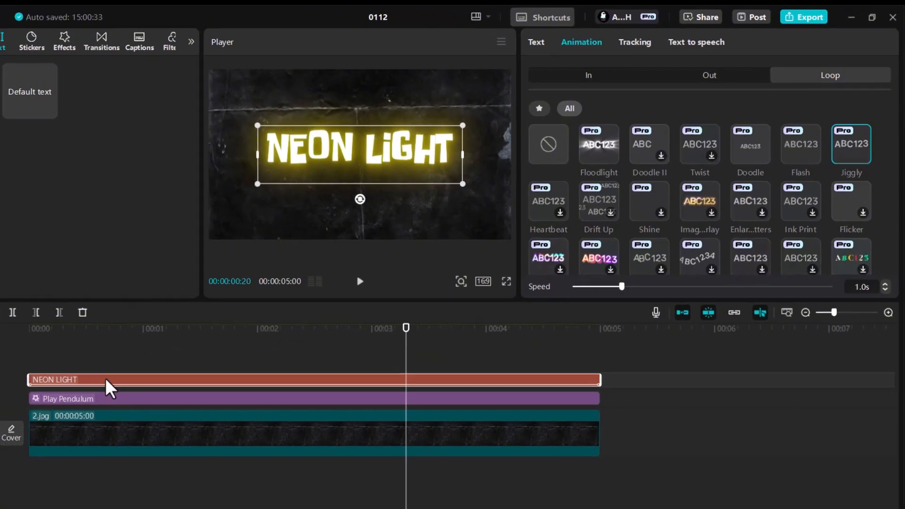
Step: Convert the NEON LIGHT text layer into a compound clip and return the playhead to the start
right_click(78, 391)
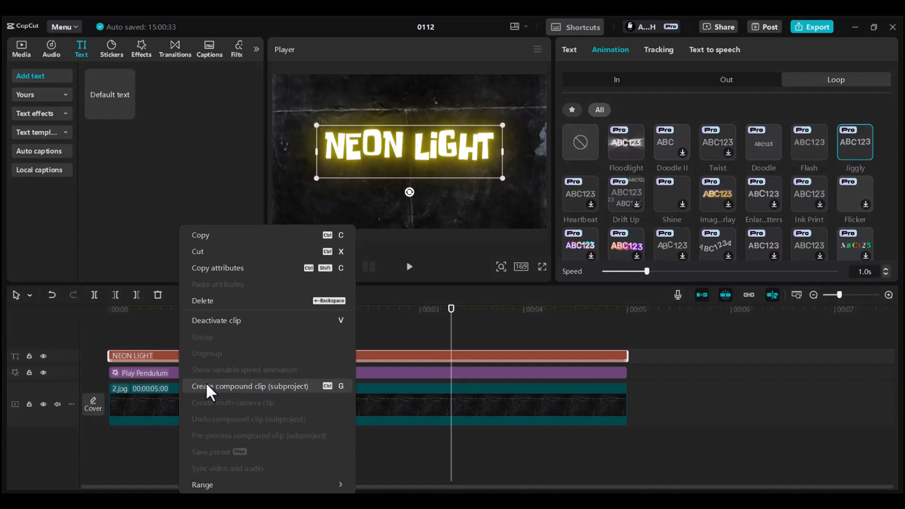
left_click(207, 386)
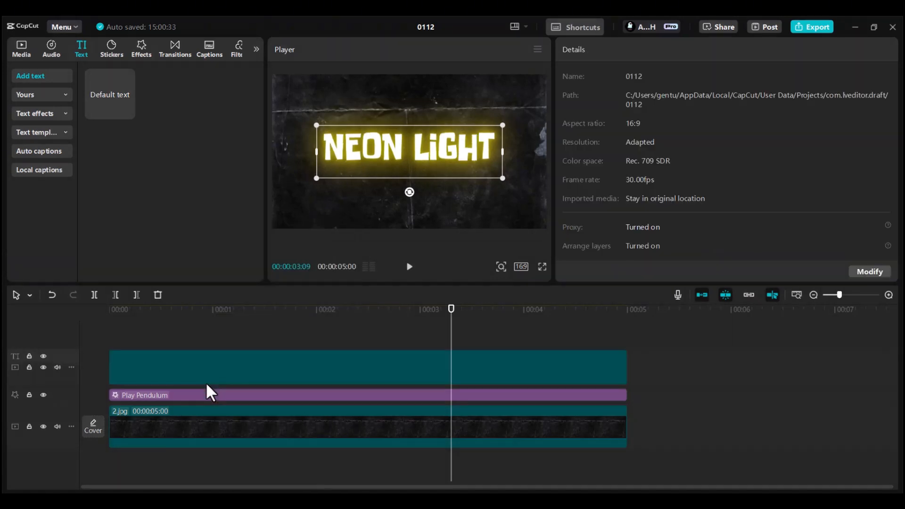
left_click(120, 310)
left_click_drag(85, 323, 81, 322)
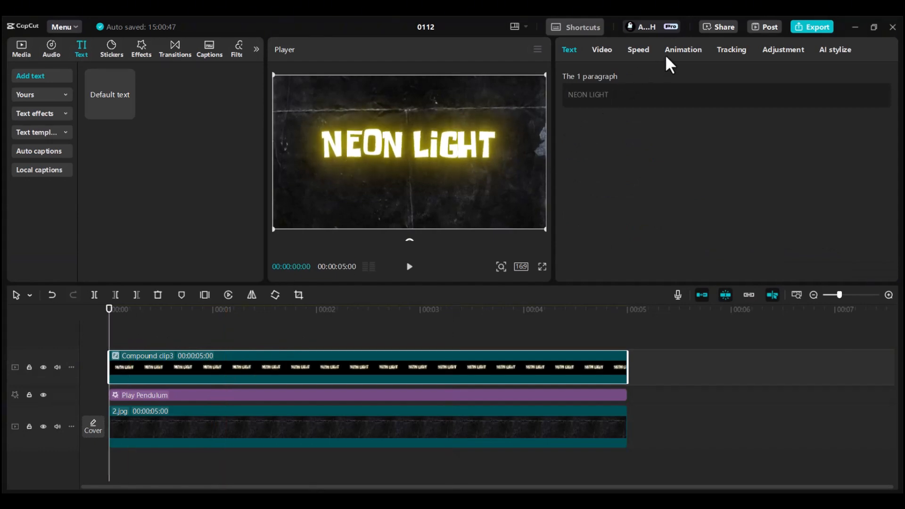
Step: Apply the "Scree...Flash" In animation to the NEON LIGHT compound clip and play it from the start
left_click(677, 50)
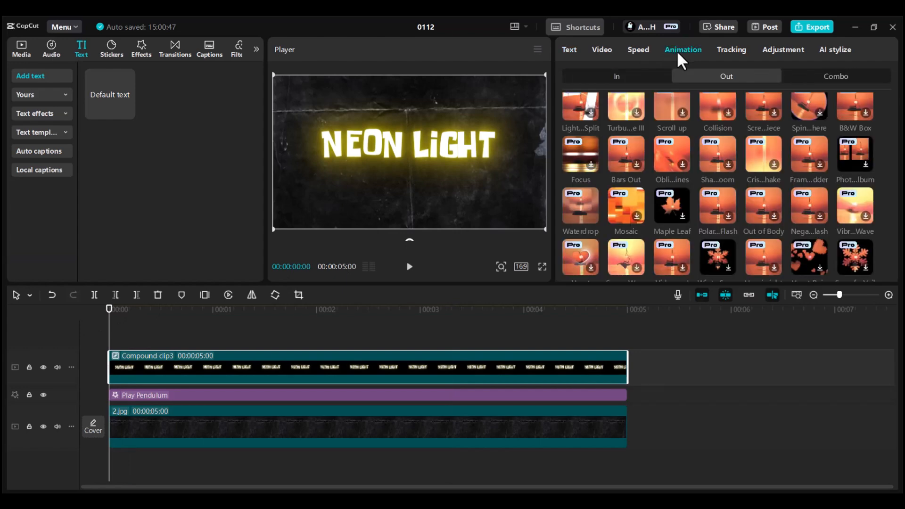
left_click(607, 76)
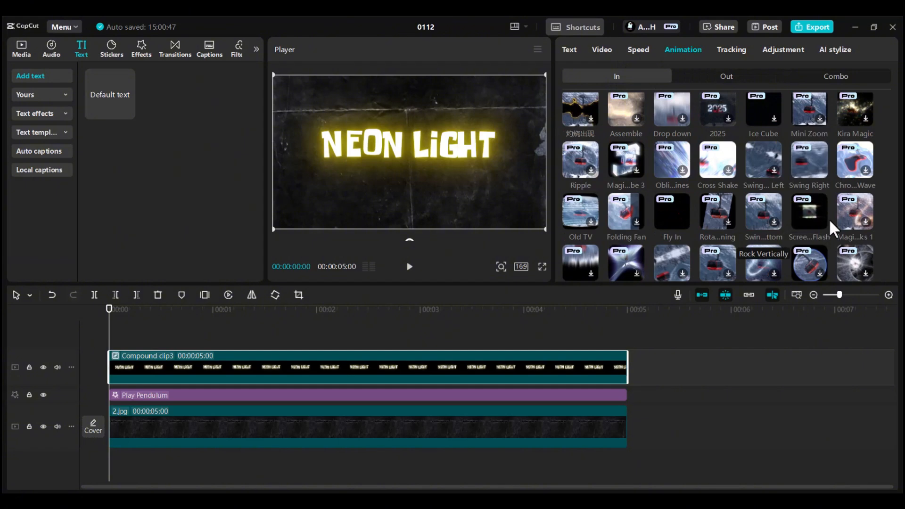
left_click(799, 213)
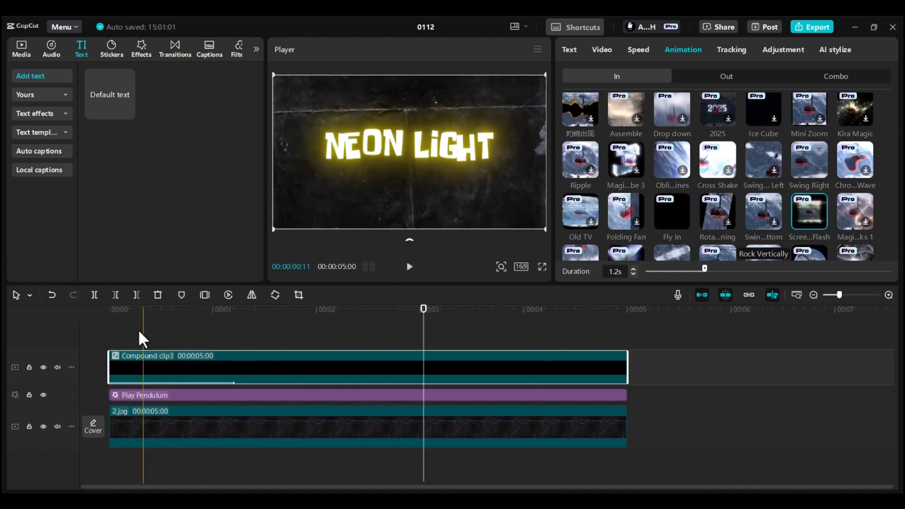
left_click(84, 320)
key("space")
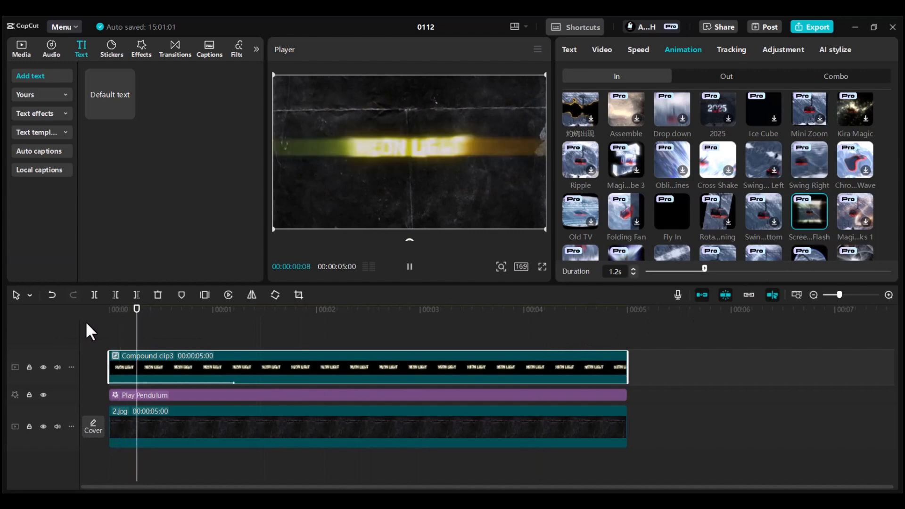
key("space")
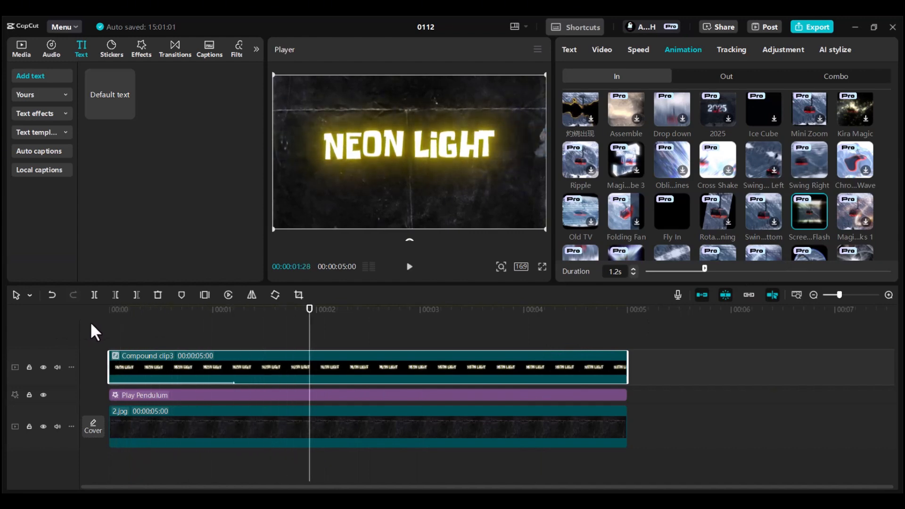
Step: Apply the Waterdrop Out animation to the NEON LIGHT compound clip
left_click(724, 83)
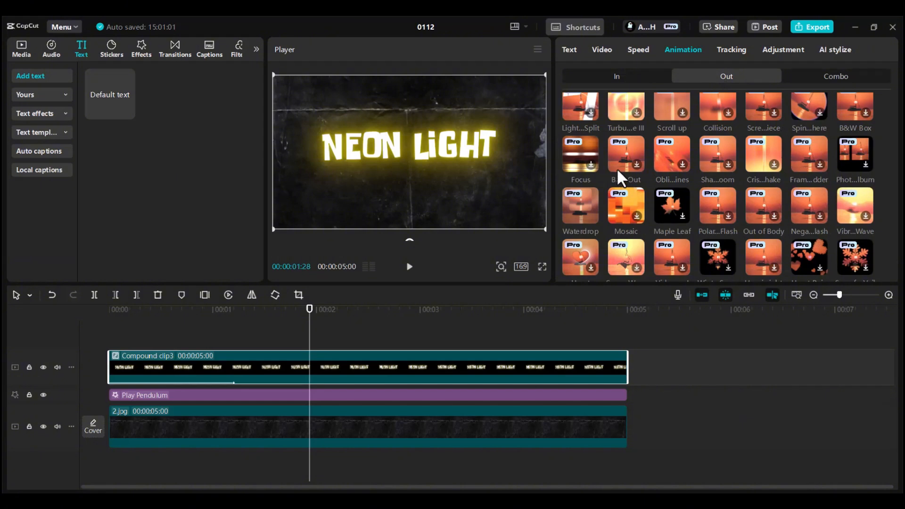
left_click(577, 211)
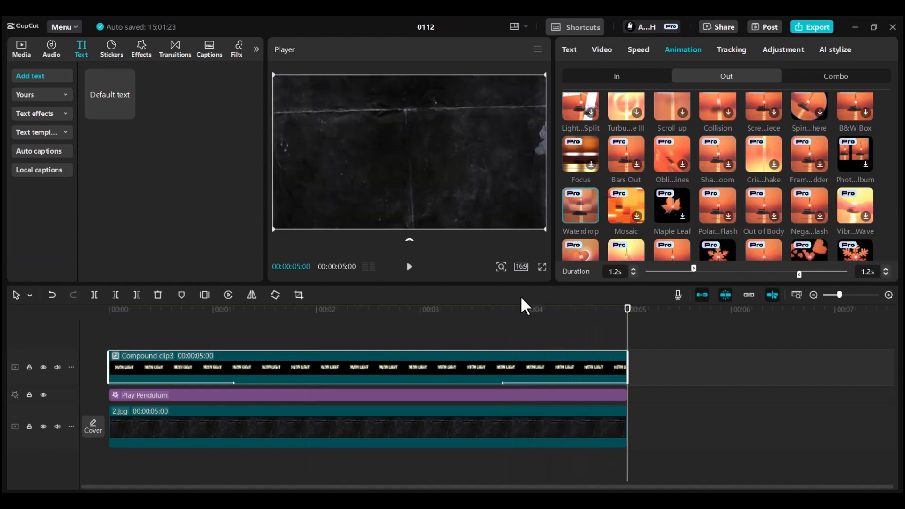
Step: Play the NEON LIGHT title from the start to check its In and Out animations, and return the playhead to 00:00:00:00
key("space")
left_click_drag(147, 329, 103, 317)
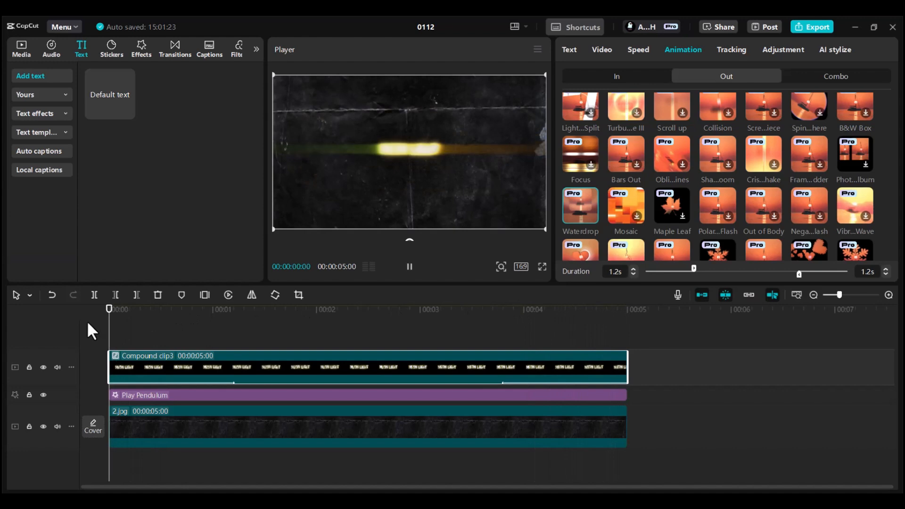
left_click(87, 321)
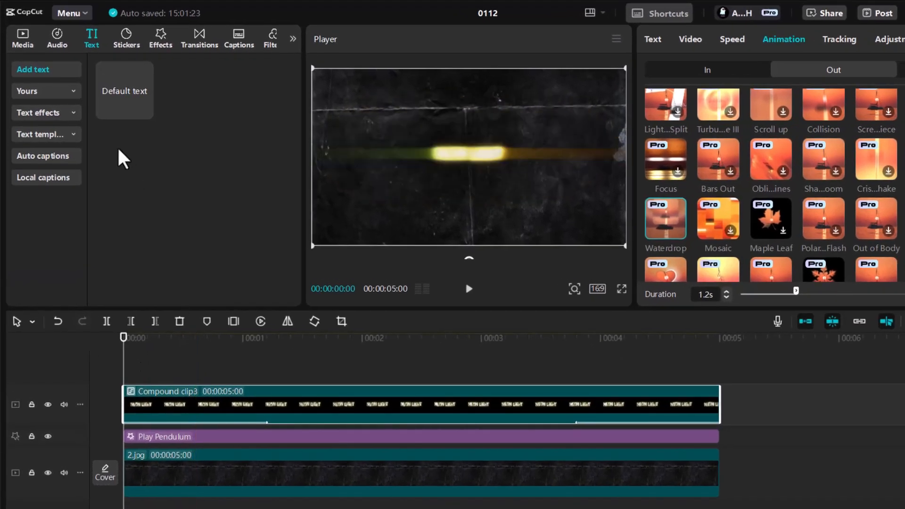
Step: Find and audition the sound effect "Sound with a sense of space or near future (moving, machine)" and add it to the timeline start
left_click(60, 38)
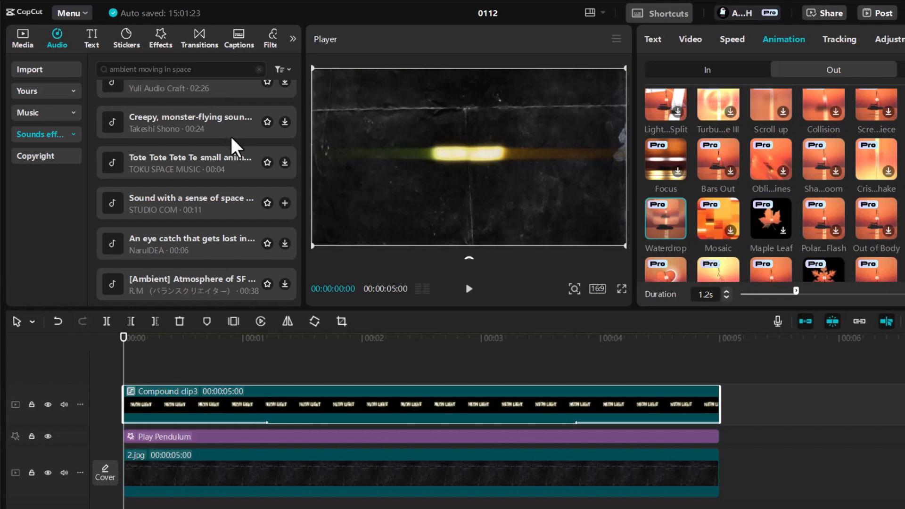
scroll(231, 140, "up", 2)
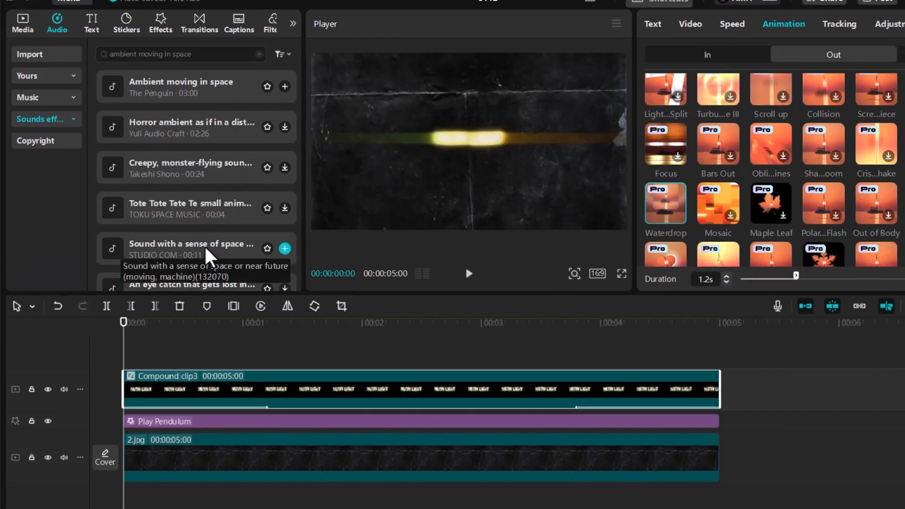
left_click(207, 265)
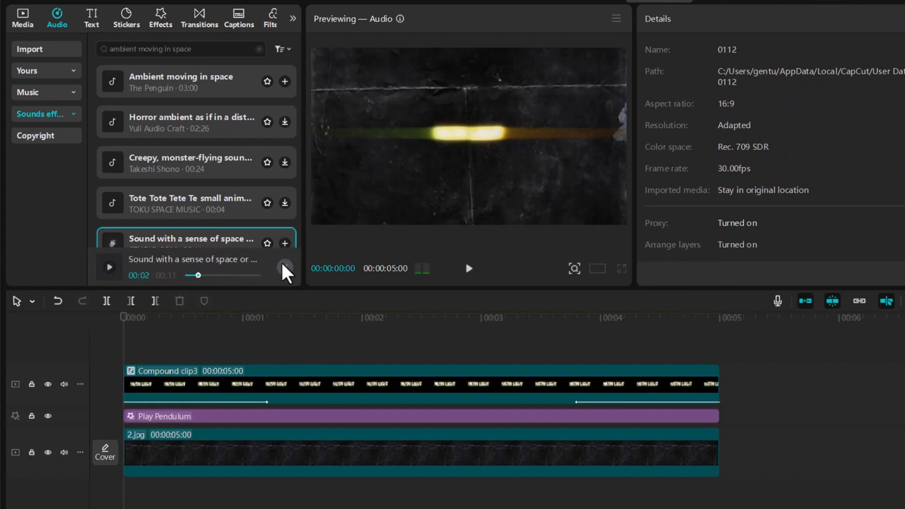
left_click(284, 243)
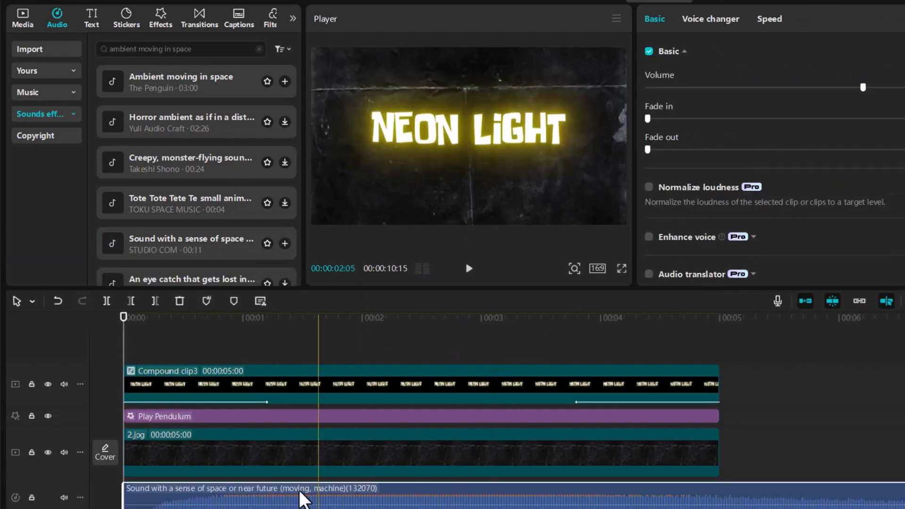
Step: Trim a few frames off the start of the sense-of-space sound clip and cut its end at 00:00:05:00
left_click_drag(126, 486, 142, 487)
left_click(721, 363)
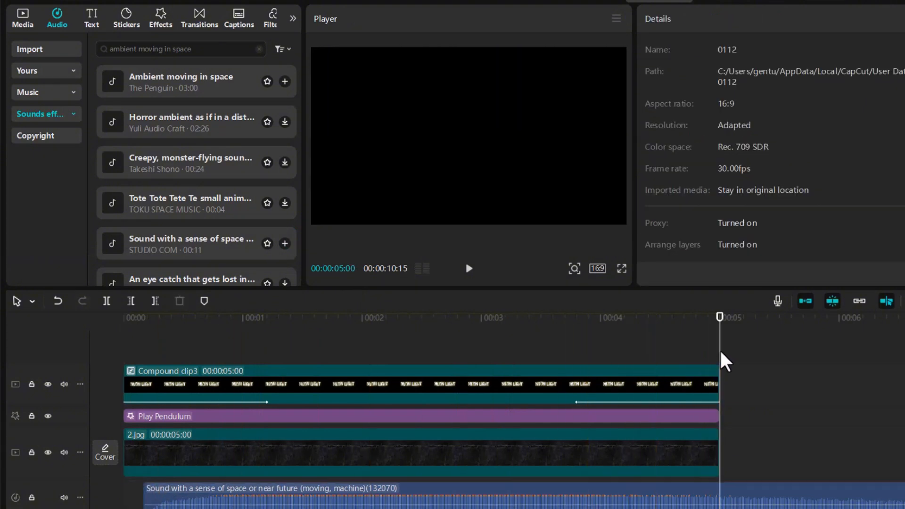
key("w")
left_click(724, 495)
key("w")
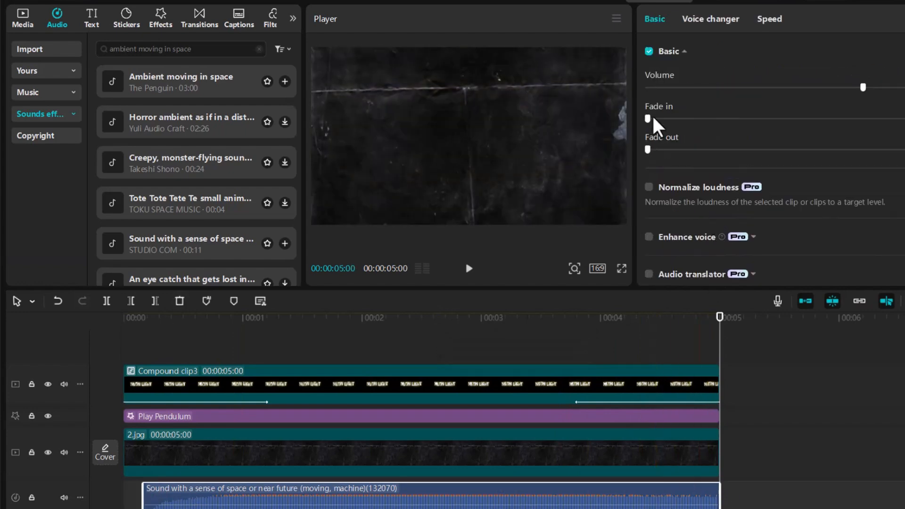
Step: Add a short fade in and fade out of similar length to the sense-of-space sound and lower its volume
left_click_drag(653, 118, 681, 119)
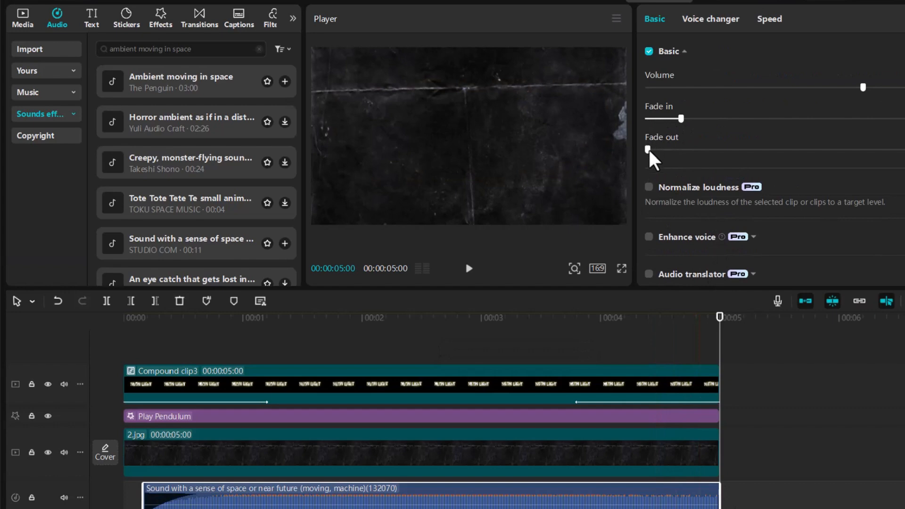
left_click_drag(649, 150, 680, 149)
left_click(820, 89)
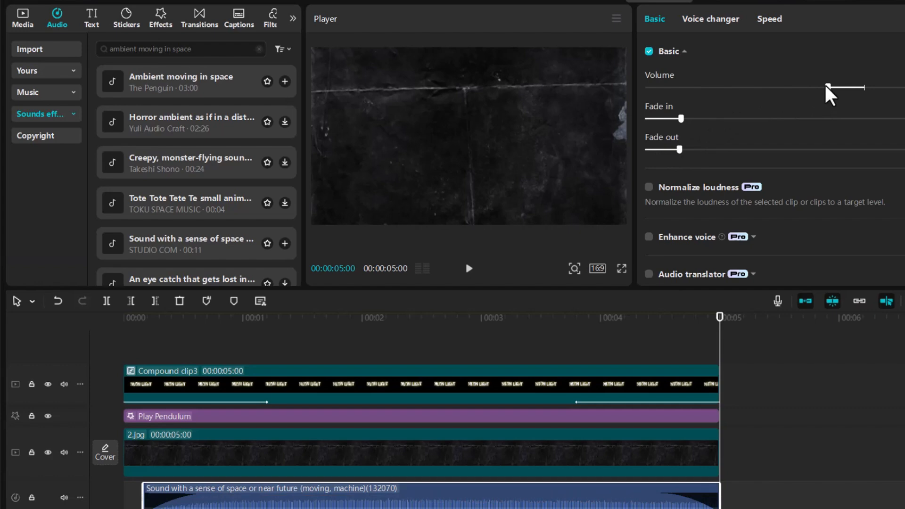
Step: Return the playhead to the timeline start and search the sound effects for "electricity effect"
left_click_drag(207, 323, 94, 332)
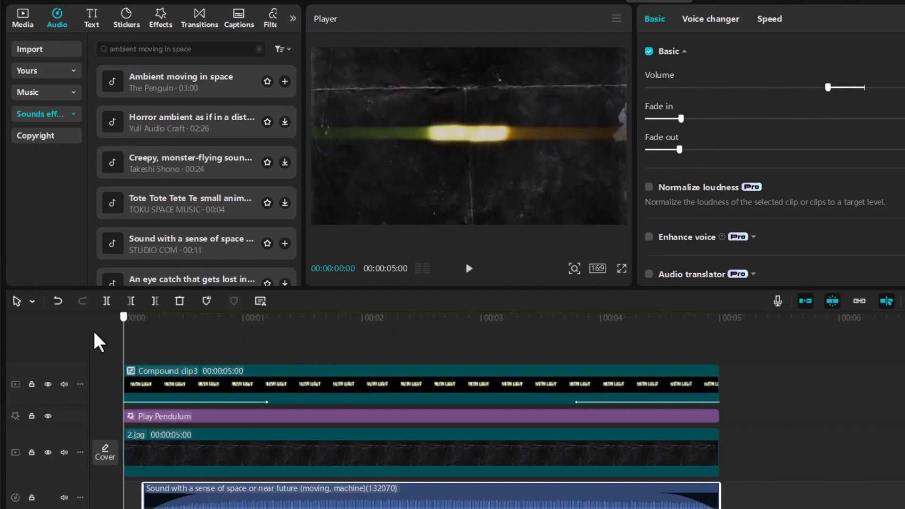
scroll(200, 377, "down", 1)
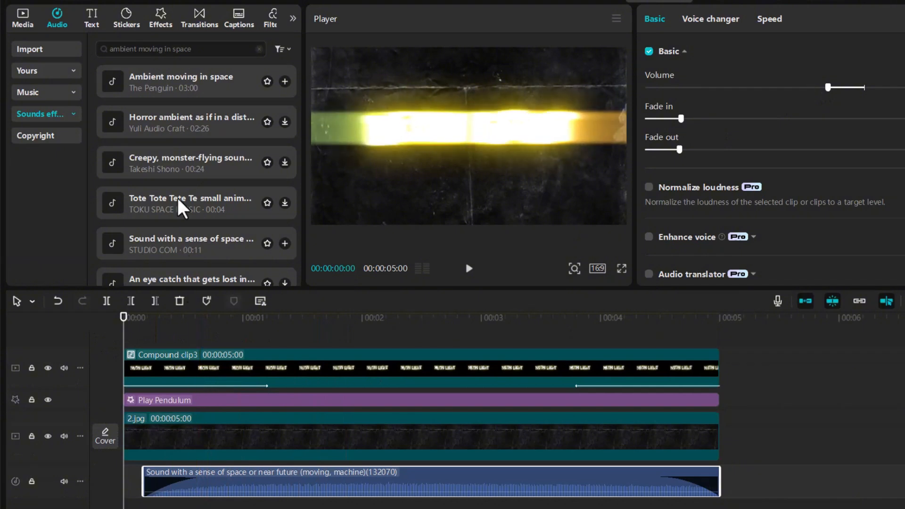
left_click(258, 49)
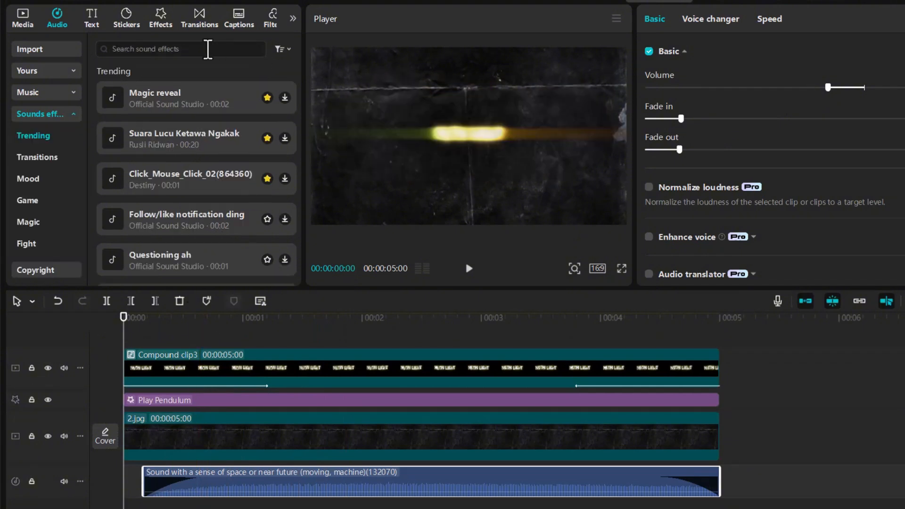
left_click(193, 49)
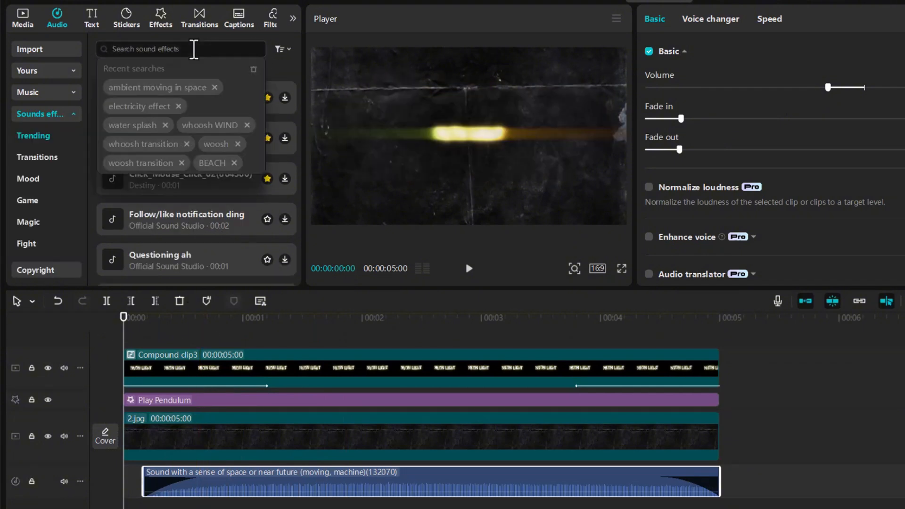
left_click(159, 108)
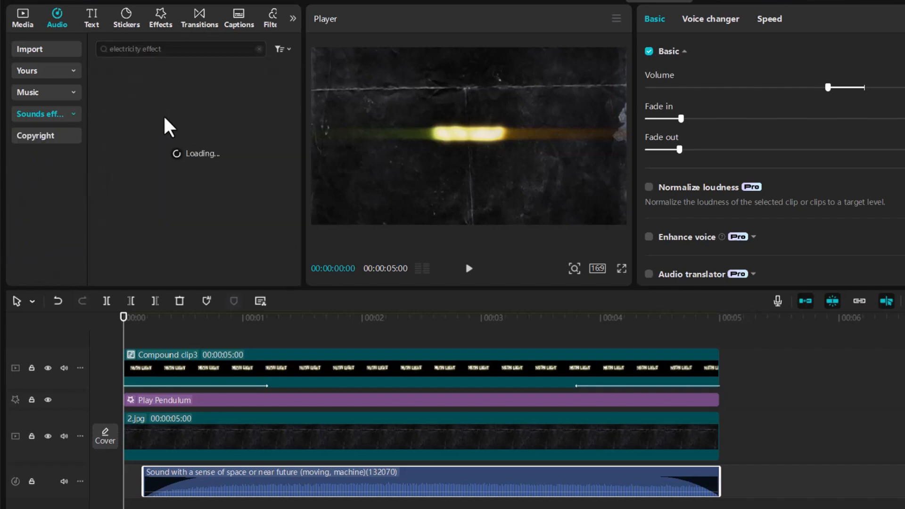
Step: Audition the electricity sounds, add "Electricity, Numbness, Electric Shock, etc. Jiggle" at the timeline start, and play the result
scroll(227, 203, "down", 5)
left_click(210, 172)
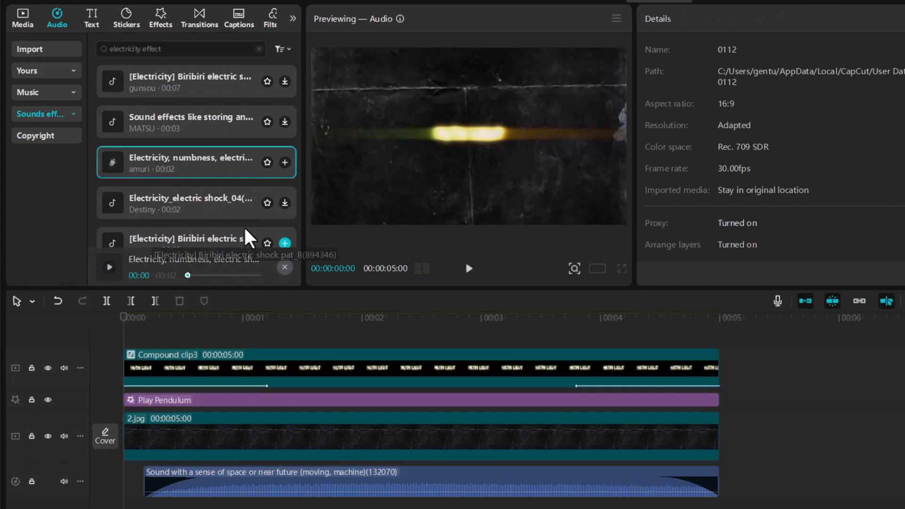
scroll(236, 222, "down", 3)
left_click(228, 205)
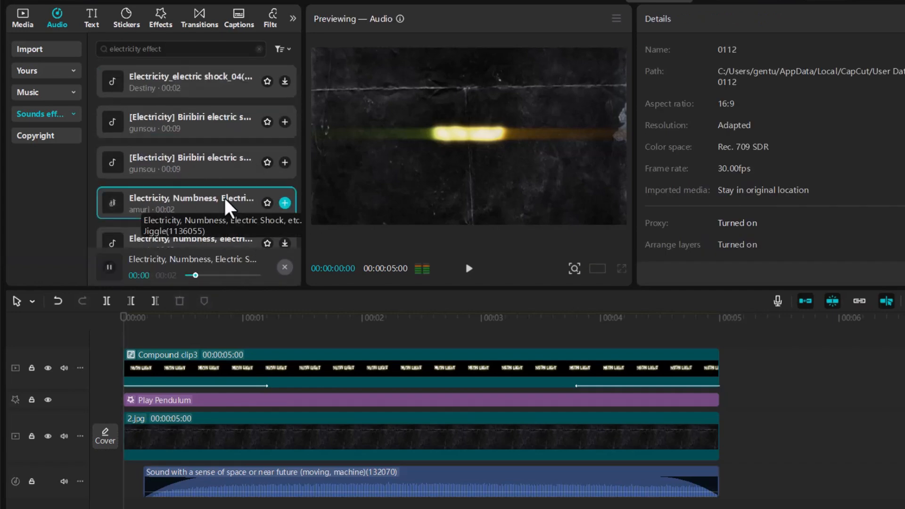
left_click(285, 203)
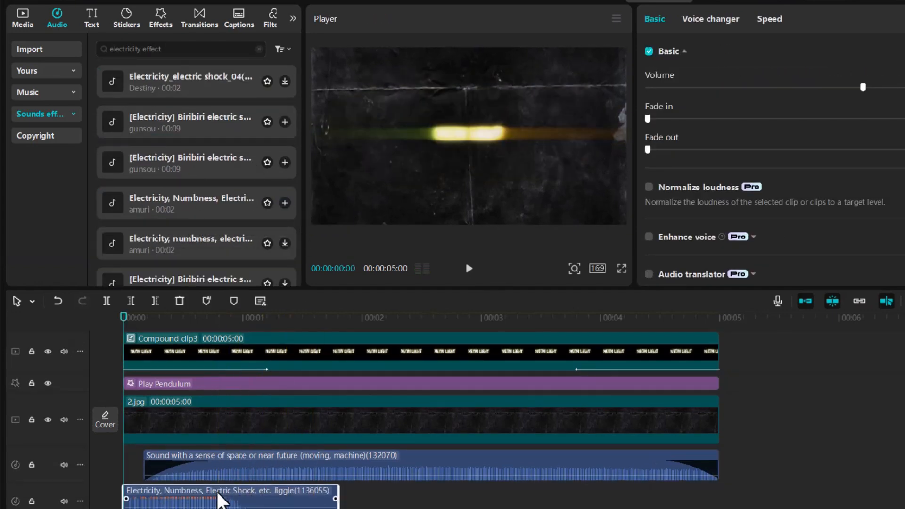
key("space")
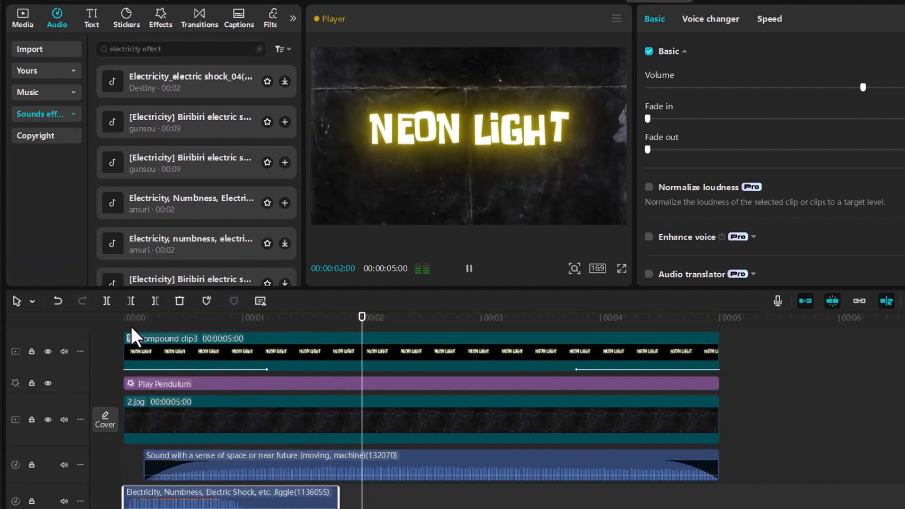
Step: Search the sound effects for "water splash", audition the "Water splash" sound and add it at 00:00:03:24, where the Out animation begins
left_click(577, 335)
left_click(259, 49)
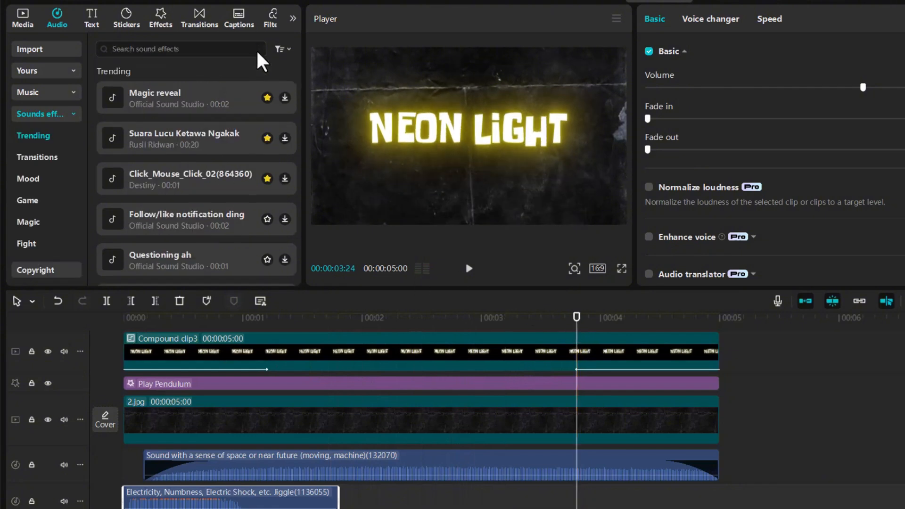
left_click(232, 49)
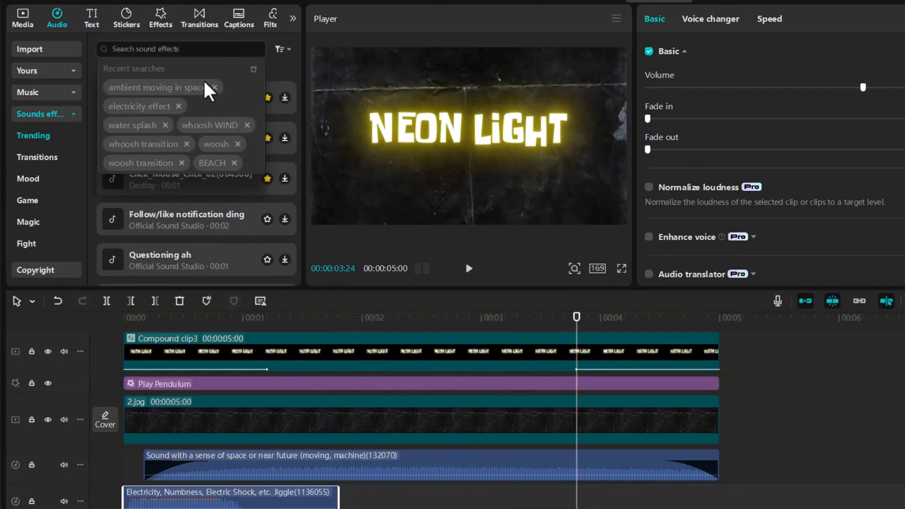
left_click(137, 125)
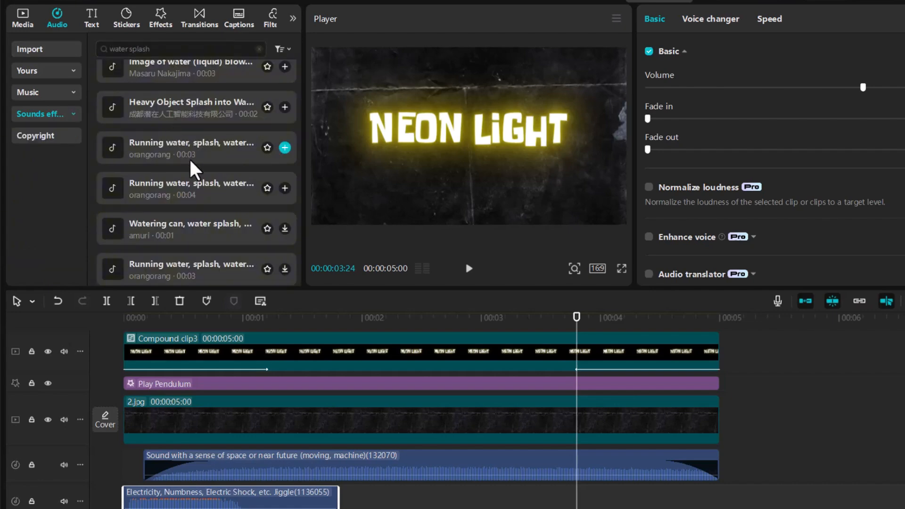
scroll(193, 167, "down", 5)
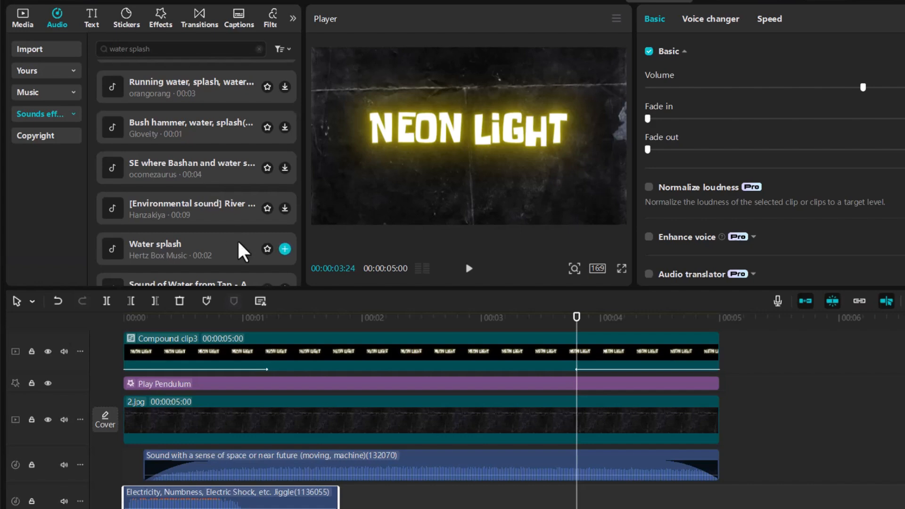
left_click(239, 248)
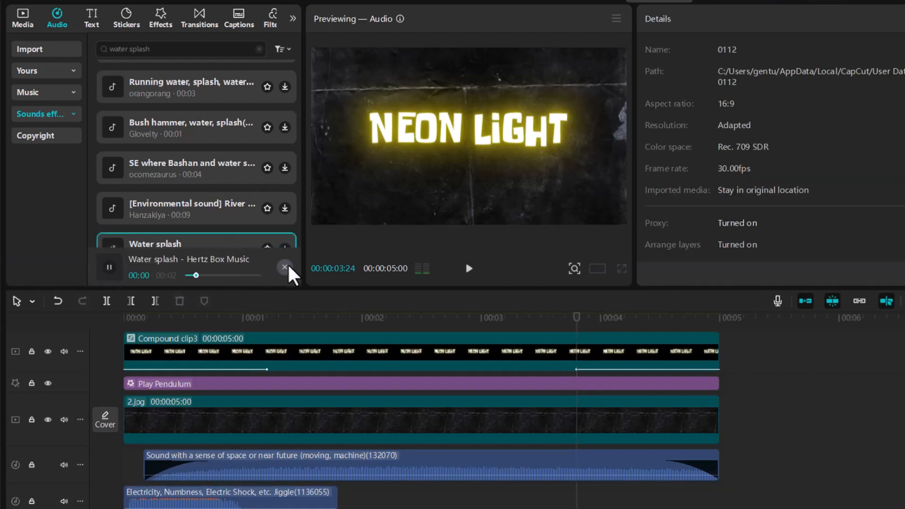
left_click(285, 267)
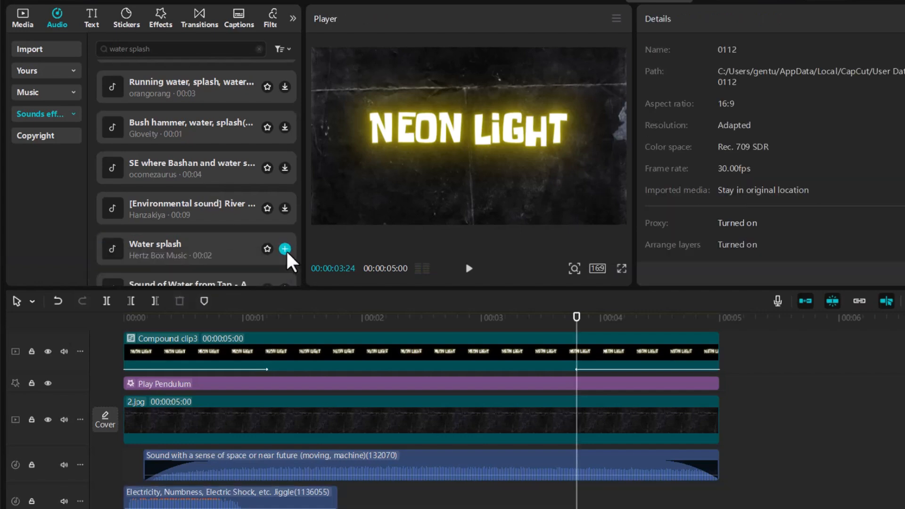
left_click(285, 249)
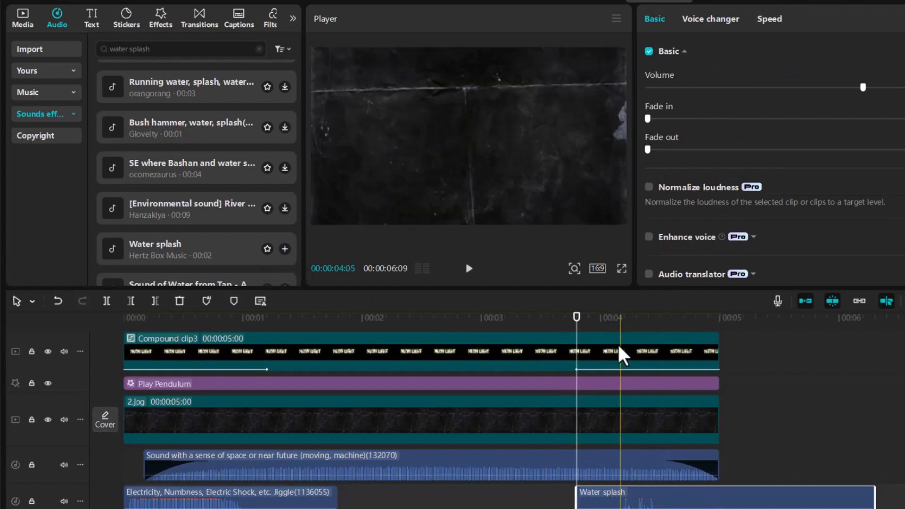
Step: Shift the Water splash clip to start near 4 seconds and end at 00:00:05:00, and preview the title full screen
left_click_drag(586, 321, 689, 315)
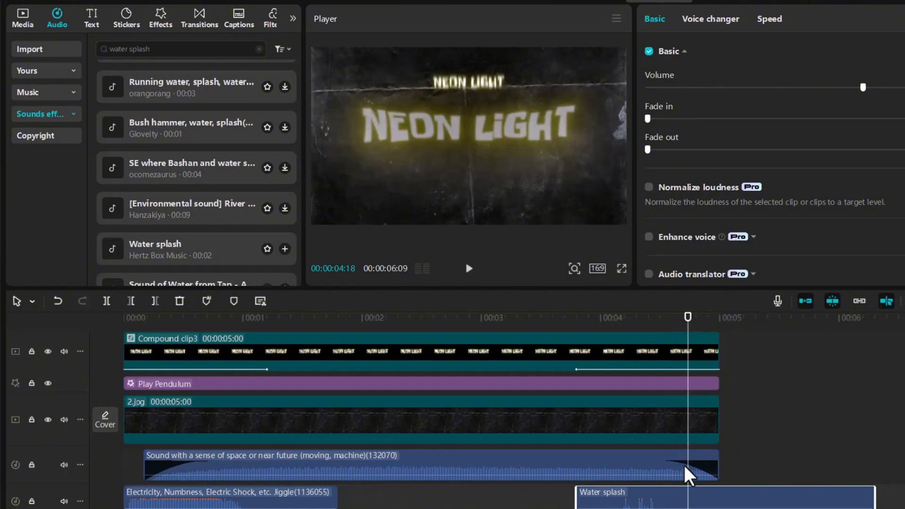
left_click_drag(708, 500, 729, 504)
left_click(621, 268)
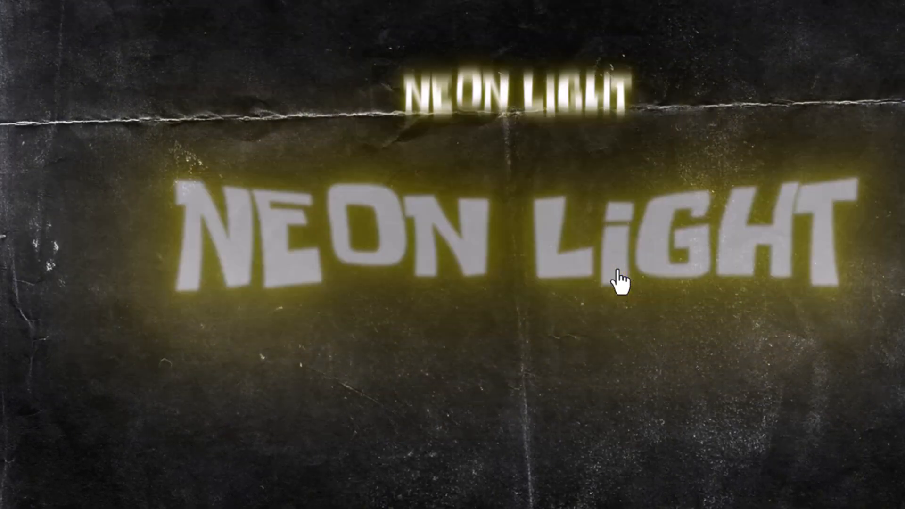
key("Escape")
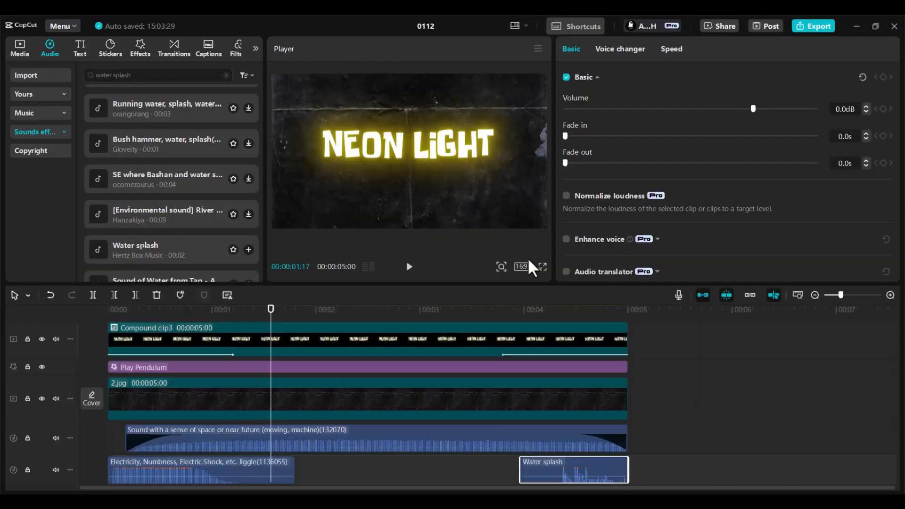